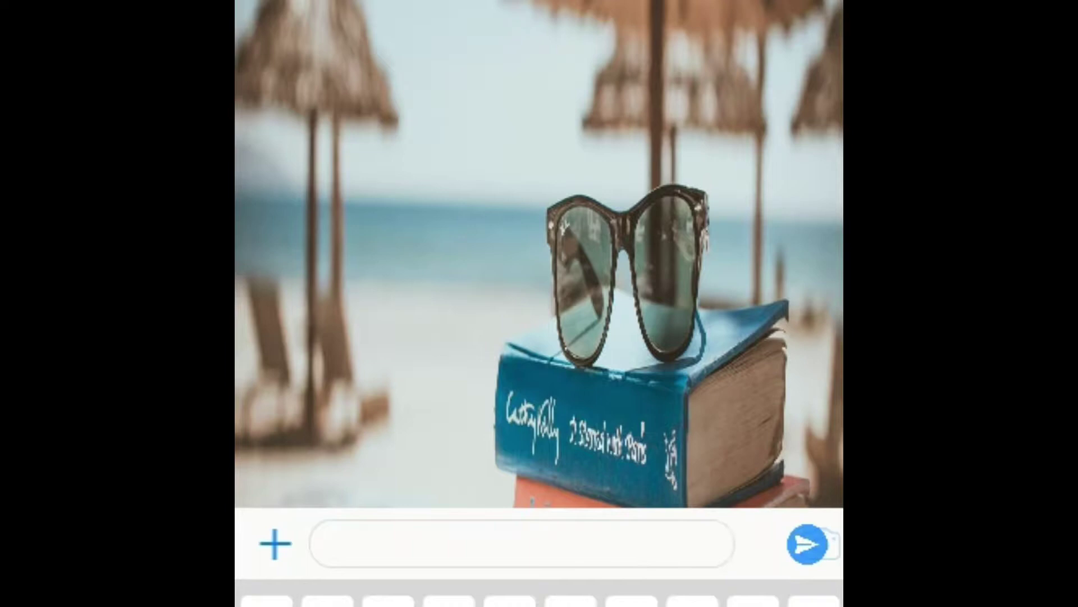
type("Which one?")
key("Return")
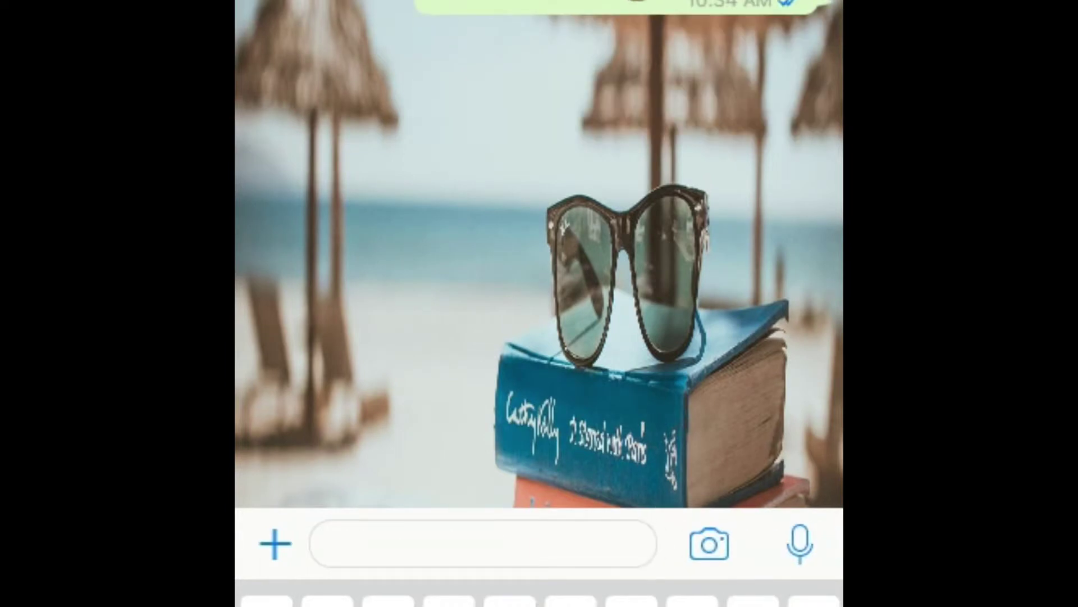
type("Oh! You mean DrT")
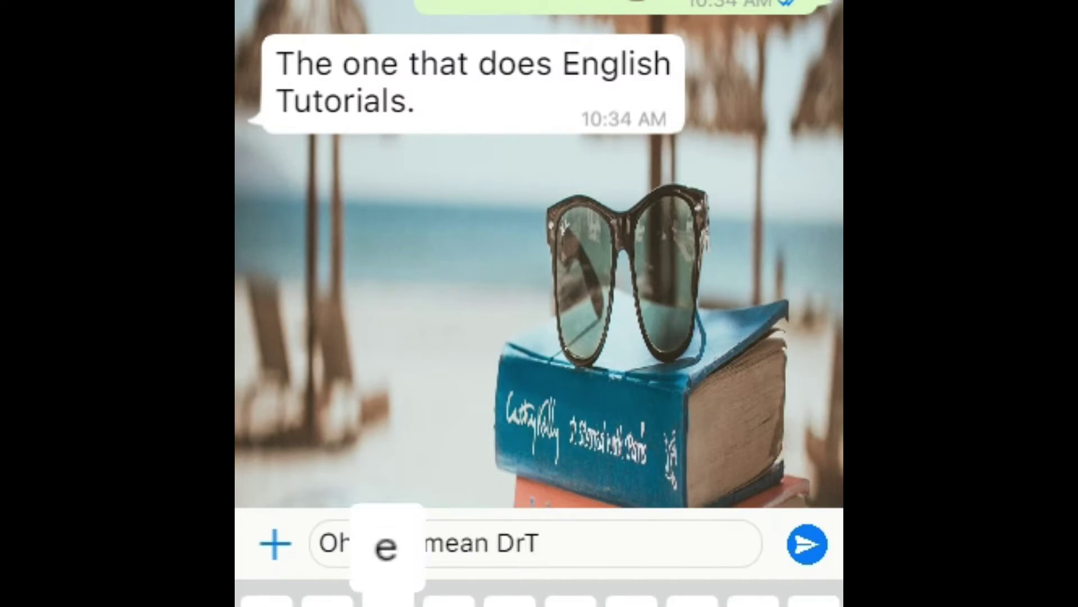
type("eacherMum?")
key("Return")
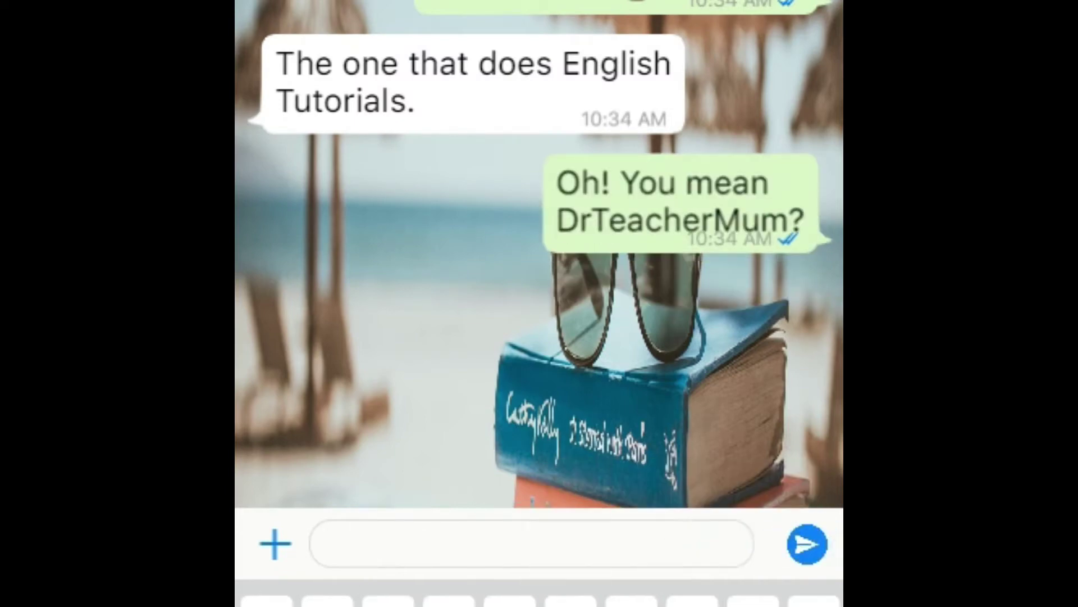
- Send the chat message "Yes, I told you about it a while back."
type("Yes, I told you about i")
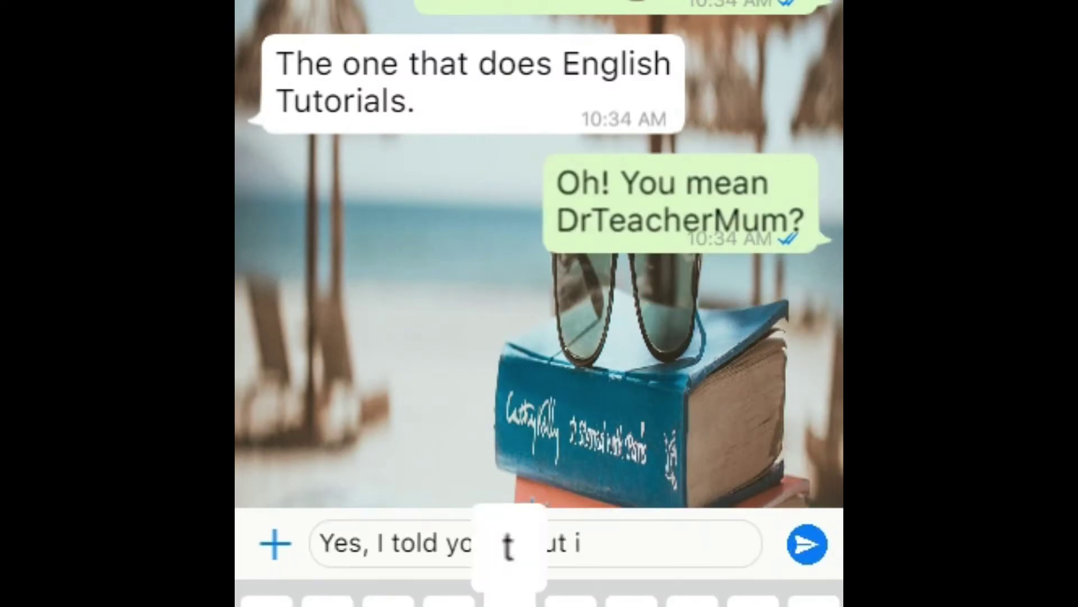
type("t a while back.")
key("Return")
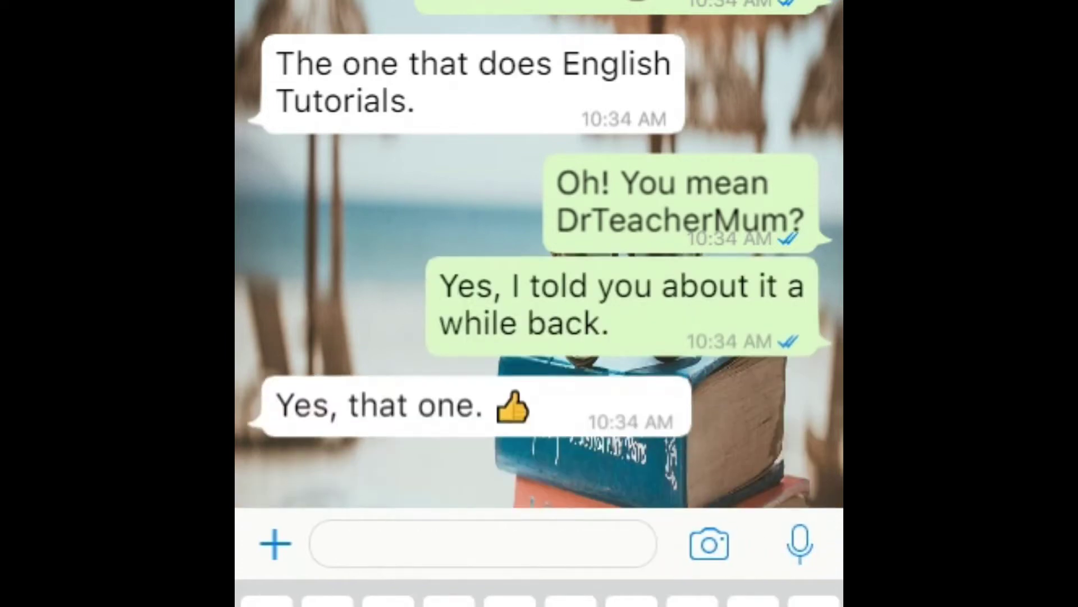
type("Righ")
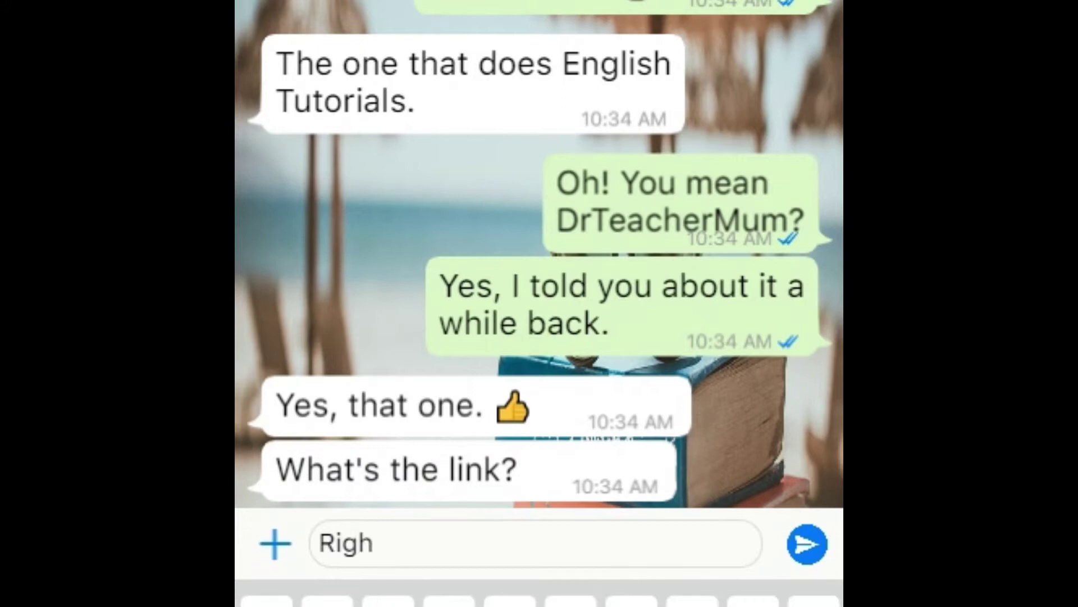
key("BackSpace")
key("BackSpace")
key("BackSpace")
key("BackSpace")
- Reply in the chat with "OK!" and a second message, "I can send you a screenshot!"
type("OK!")
key("Return")
type("I can")
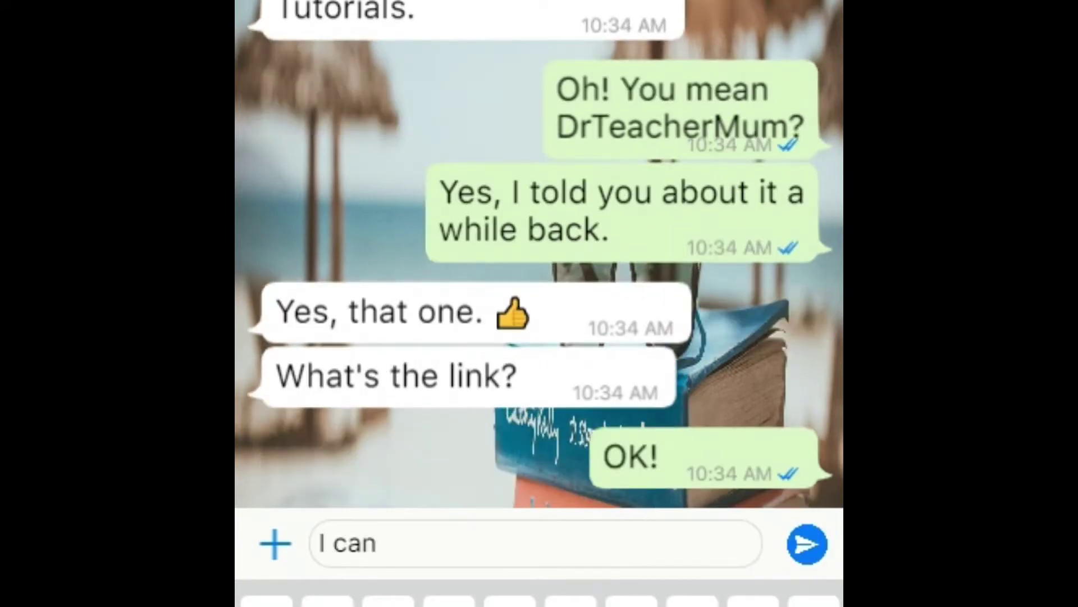
type("shot!")
key("Return")
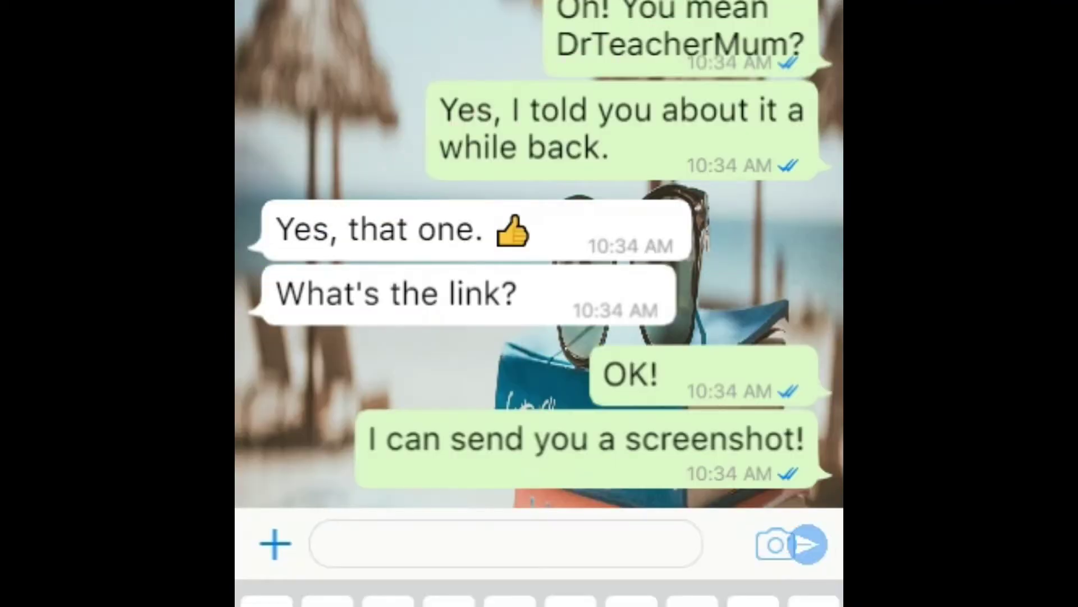
- Send the message "There it is! 😀" below the shared channel screenshot
type("There it is! 😀")
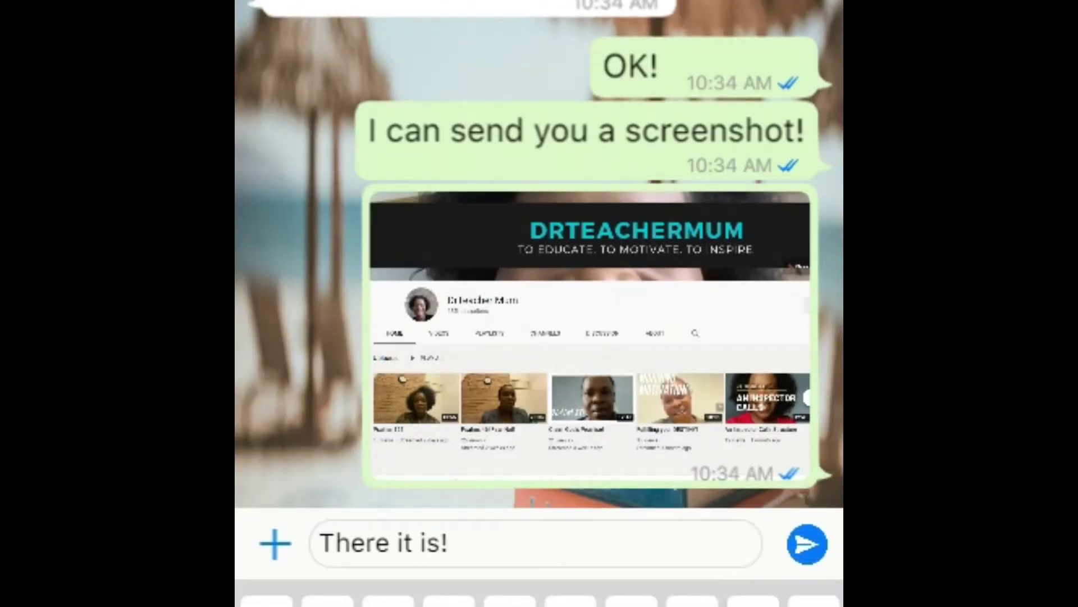
key("Return")
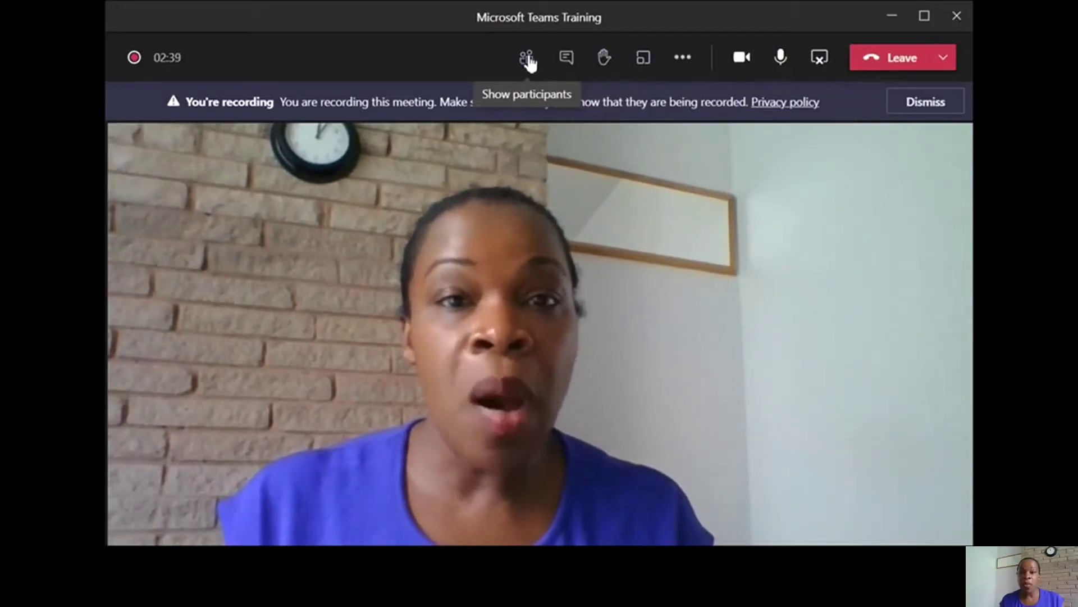
- Show the meeting's participants in the Teams meeting and examine the additional options for managing them
left_click(530, 64)
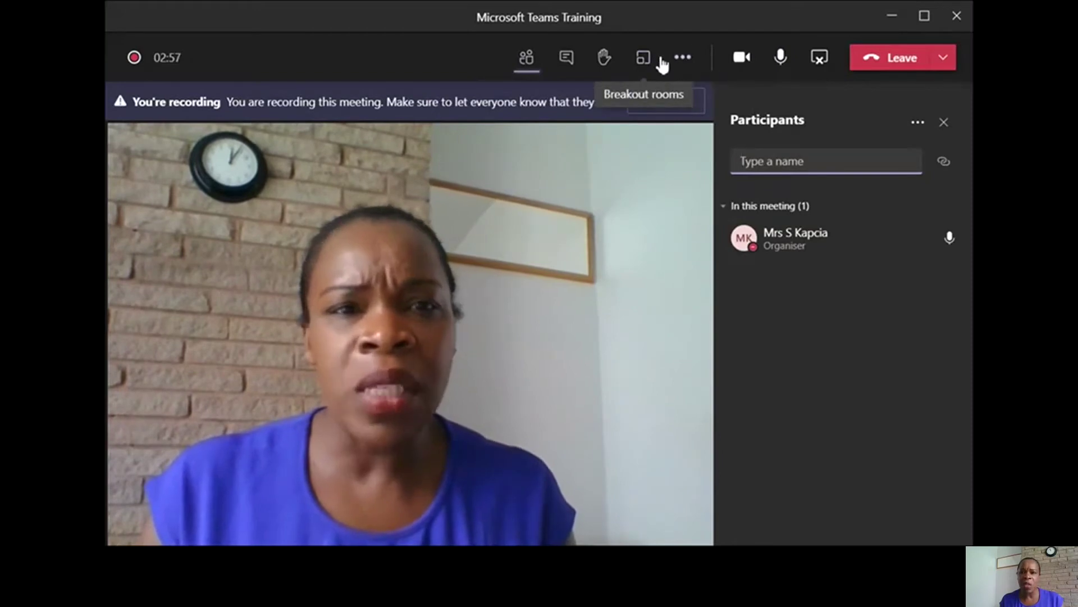
left_click(917, 123)
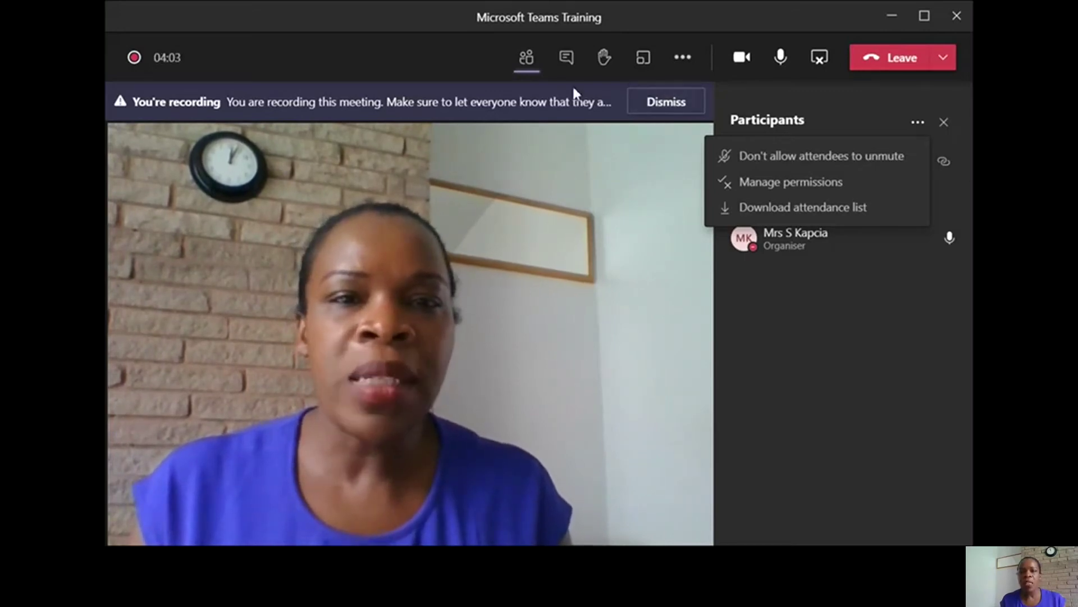
- Show the meeting chat and dismiss the notice about the meeting being recorded
left_click(567, 58)
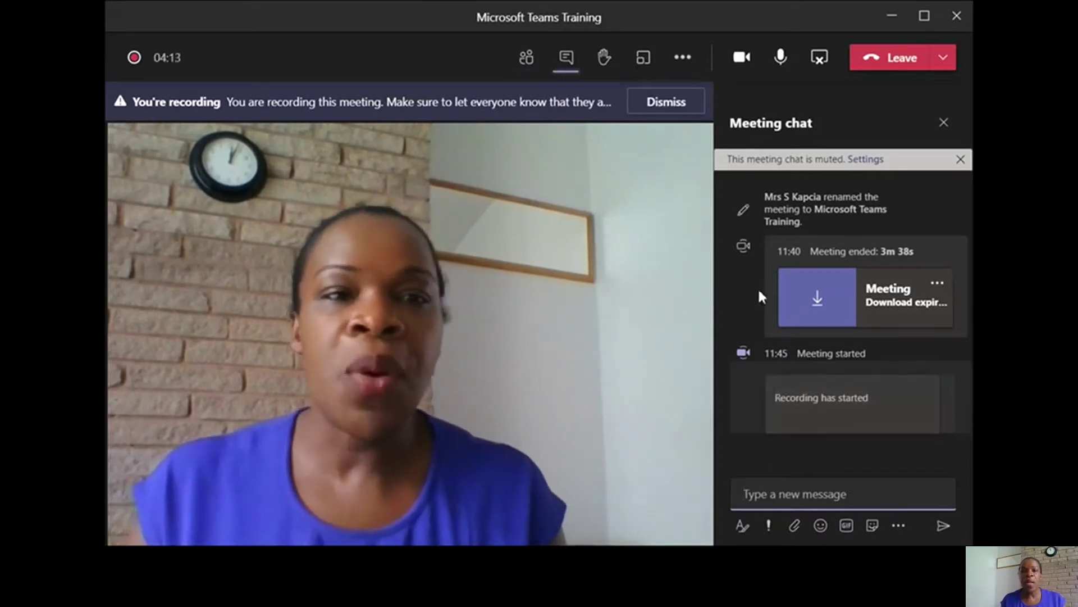
left_click(656, 104)
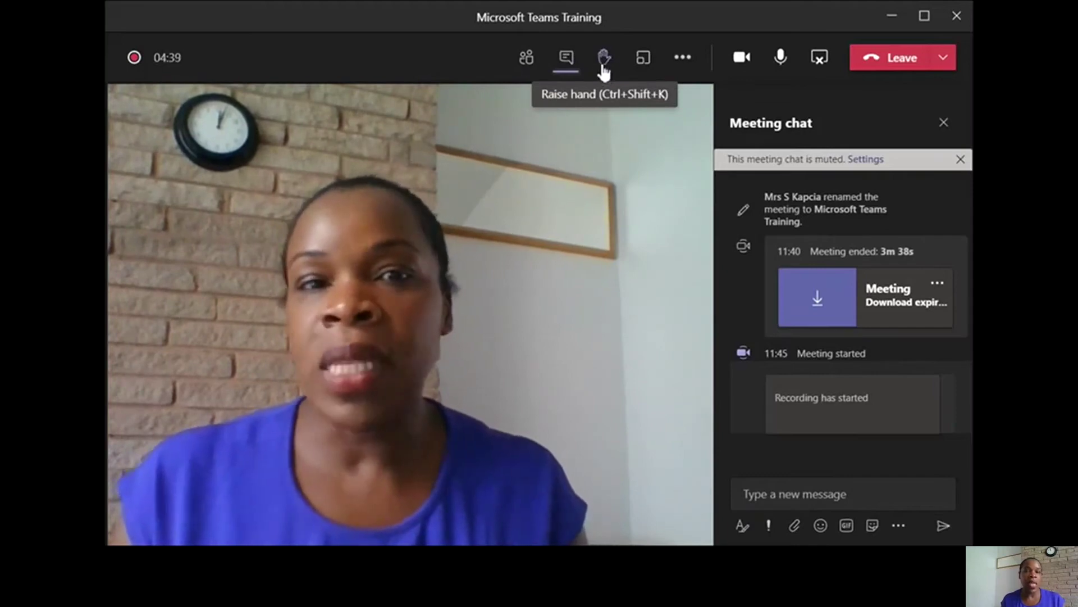
- Create one breakout room with participants assigned automatically
left_click(644, 60)
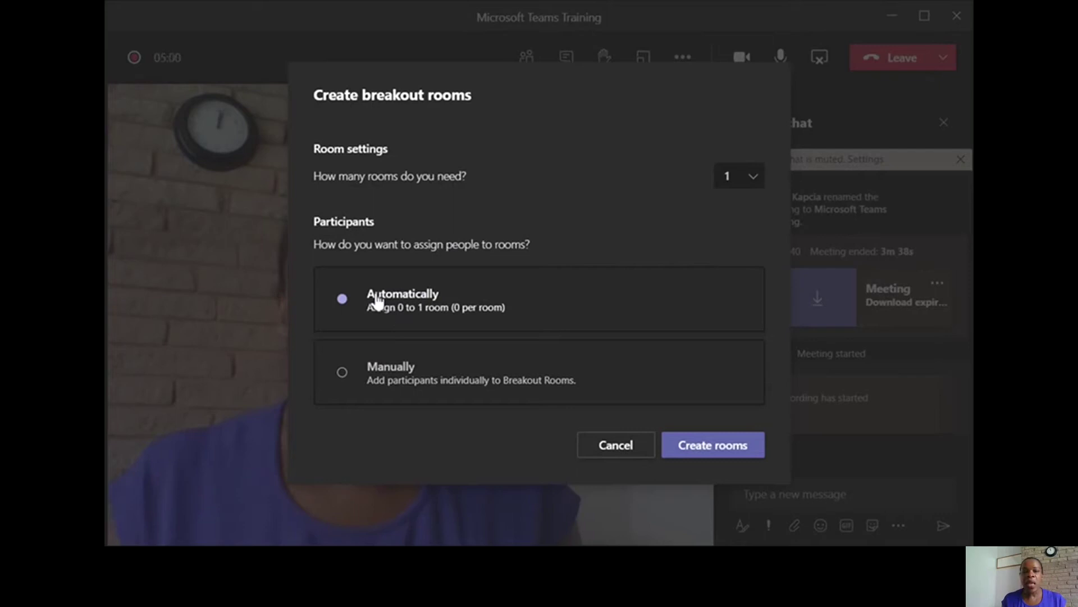
left_click(757, 182)
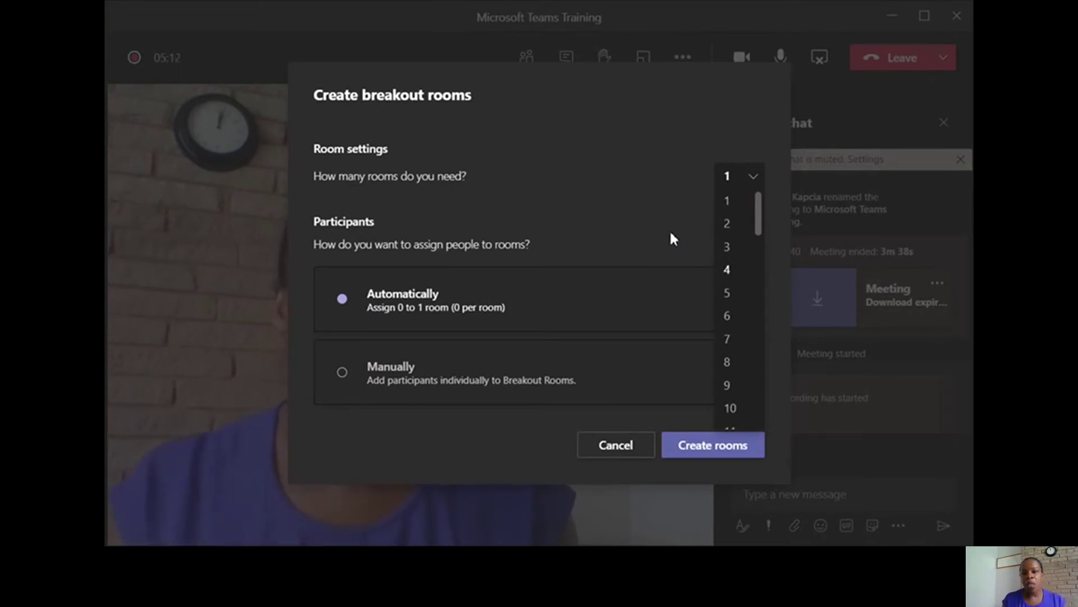
left_click(699, 454)
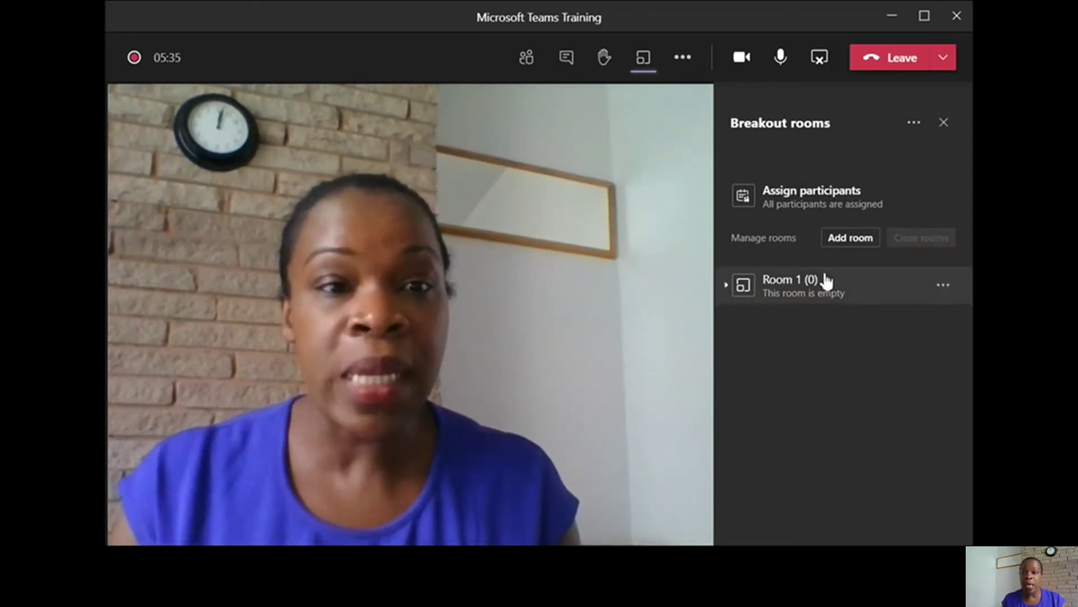
- Examine the additional breakout room options and the choices for leaving or ending the meeting without applying any
left_click(914, 125)
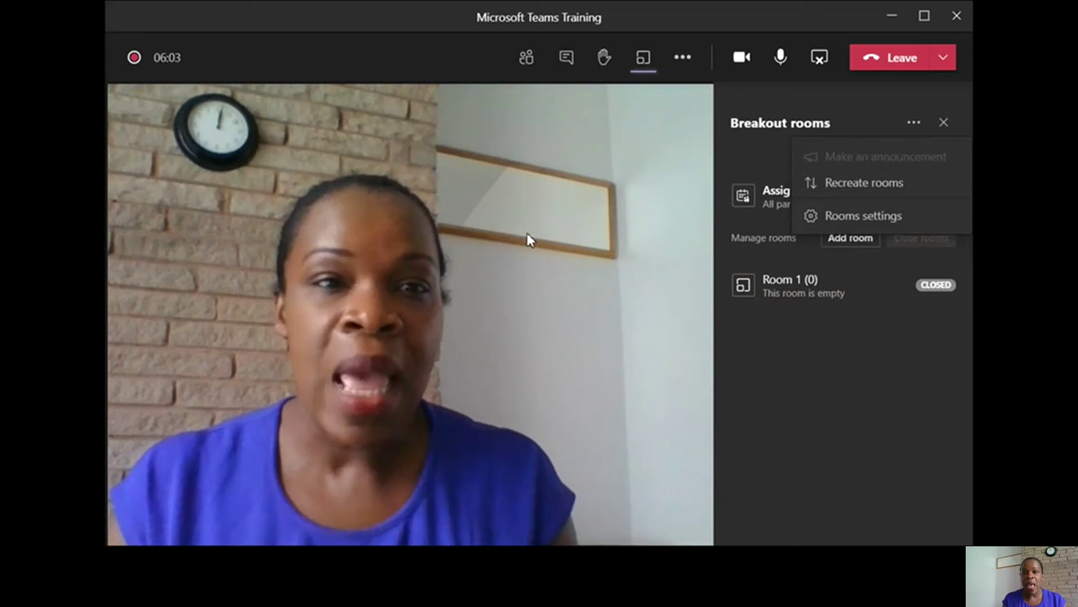
left_click(585, 237)
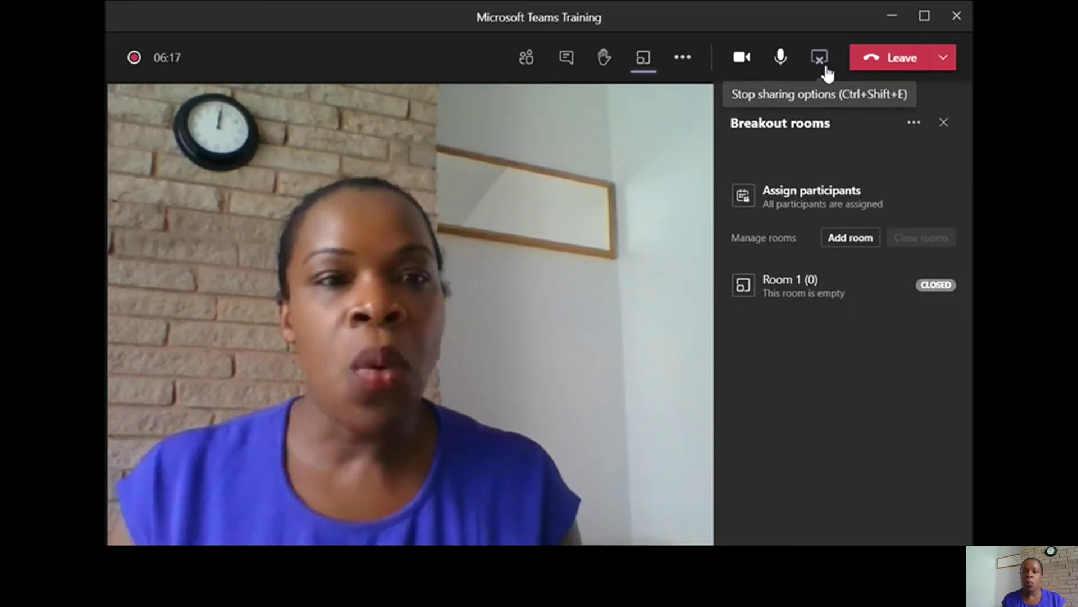
left_click(944, 59)
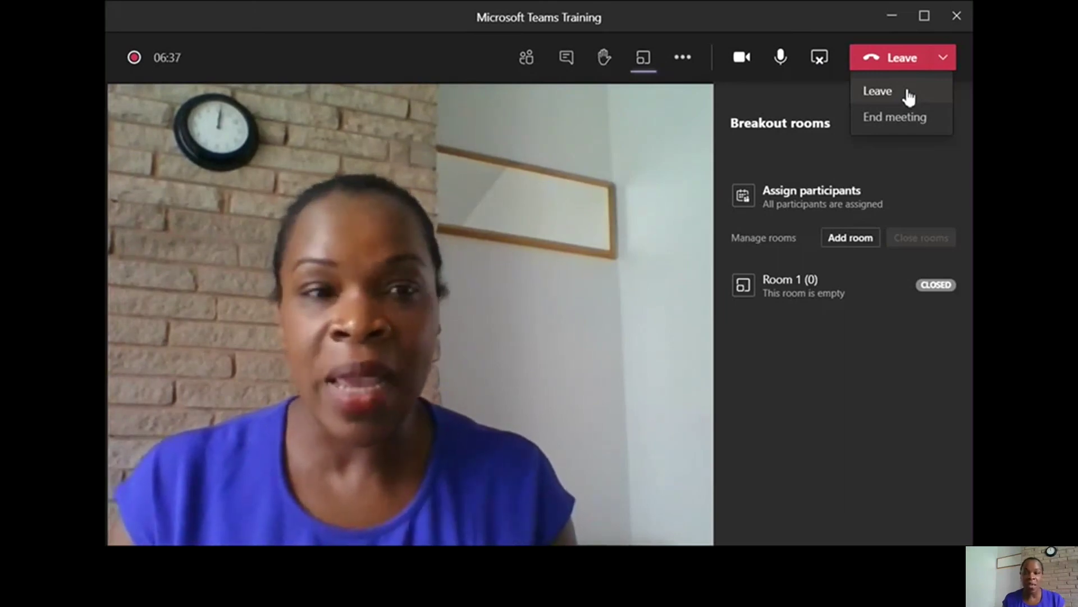
left_click(679, 192)
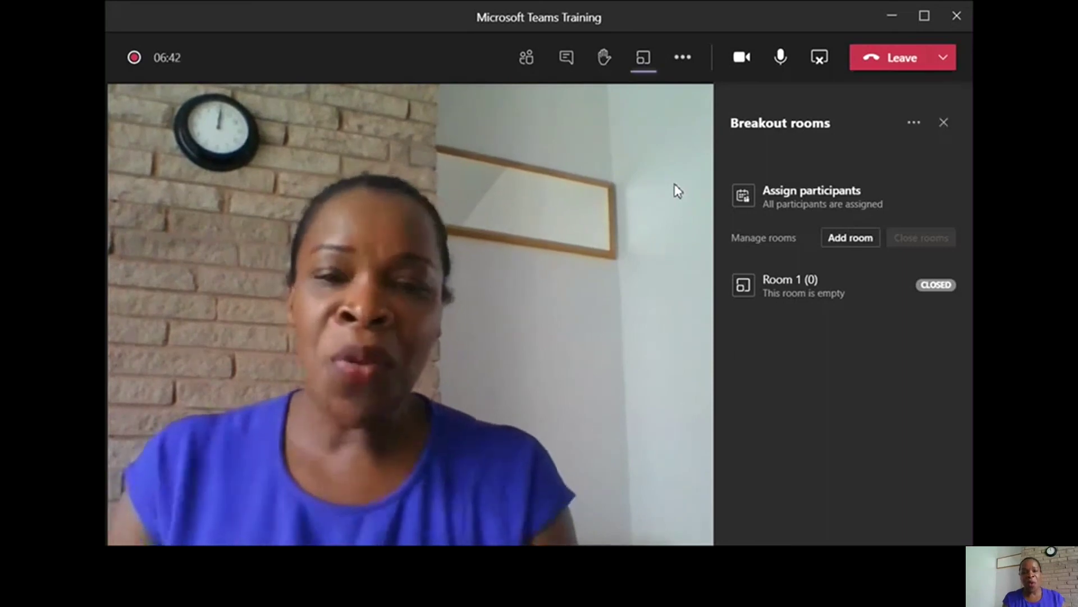